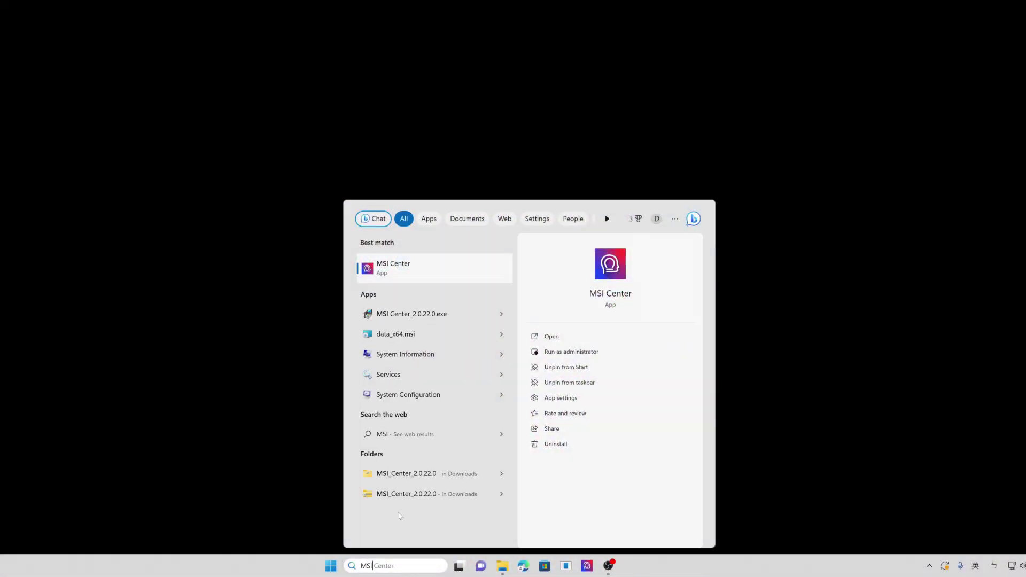
Step: Launch MSI Center from the Windows search results to show live CPU frequency and temperature readings
left_click(414, 273)
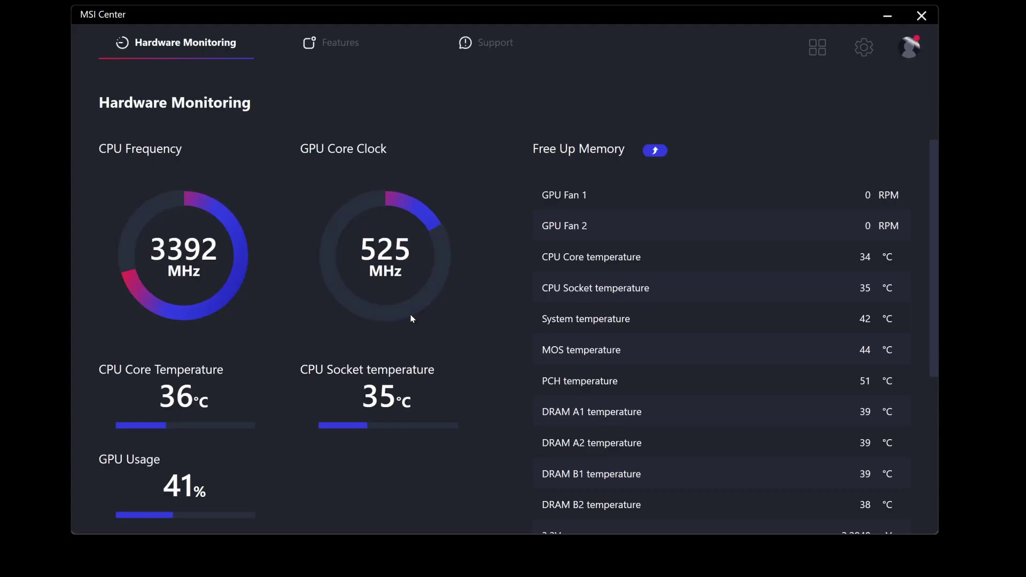
Step: Open Mystic Light, check the motherboard, DRAM and AVerMedia GC553G2 lighting, then return to sync-all
left_click(325, 58)
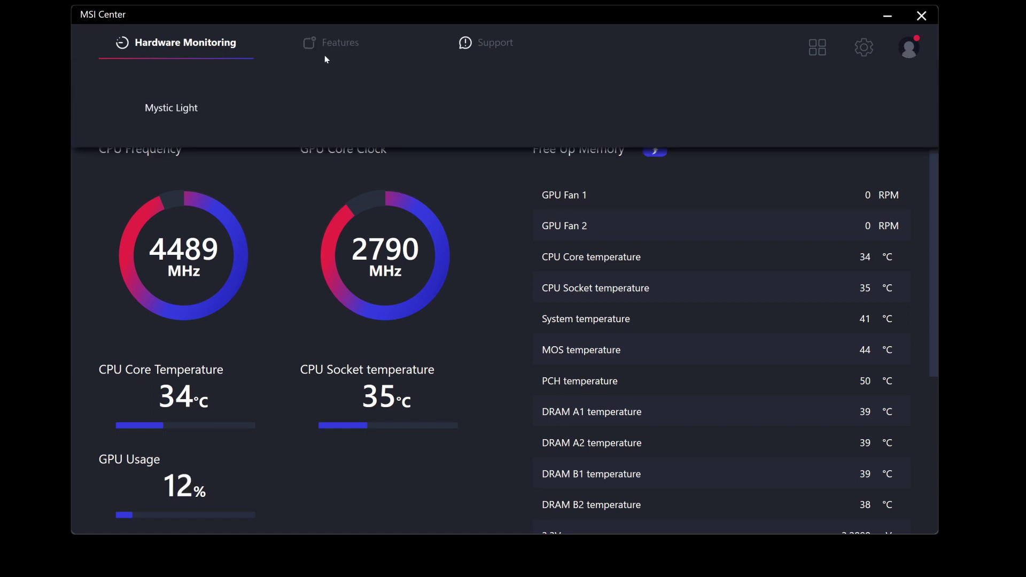
left_click(192, 110)
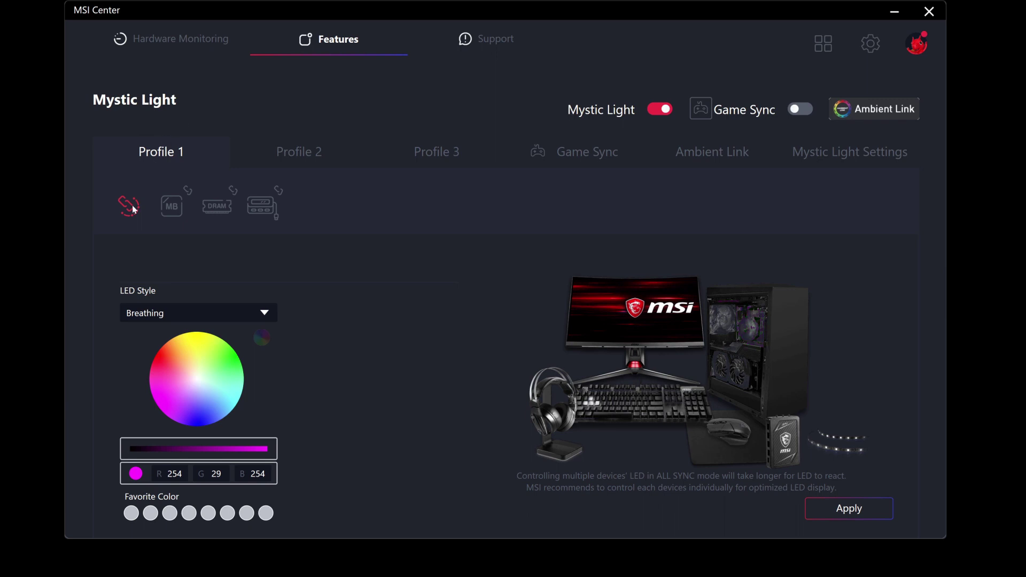
left_click(170, 205)
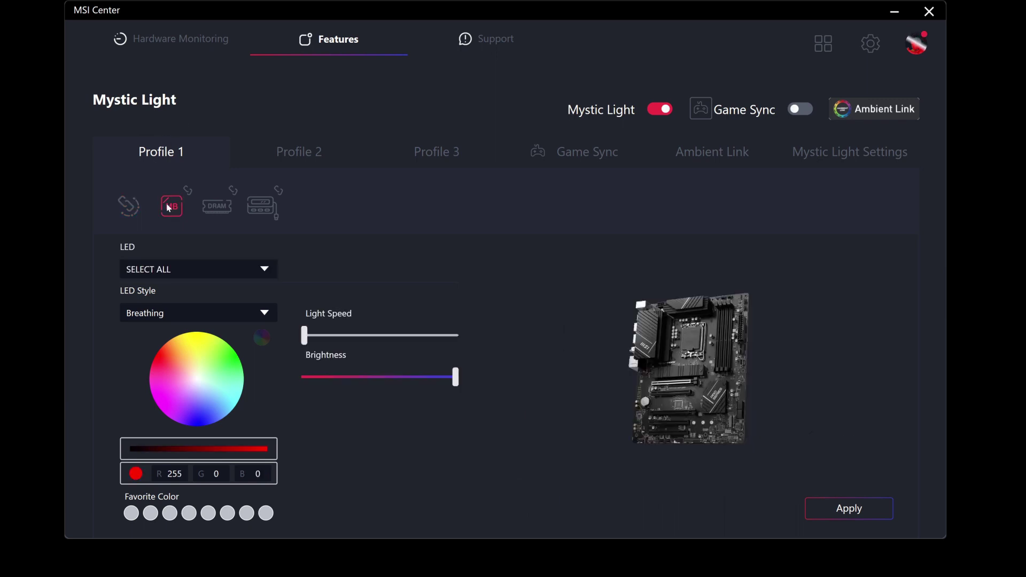
left_click(214, 210)
left_click(257, 215)
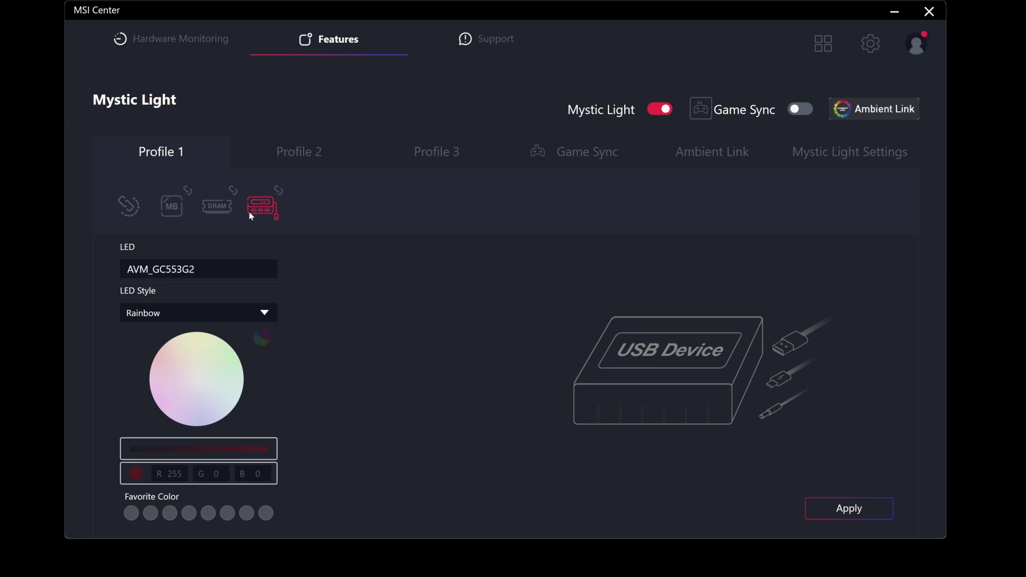
left_click(136, 205)
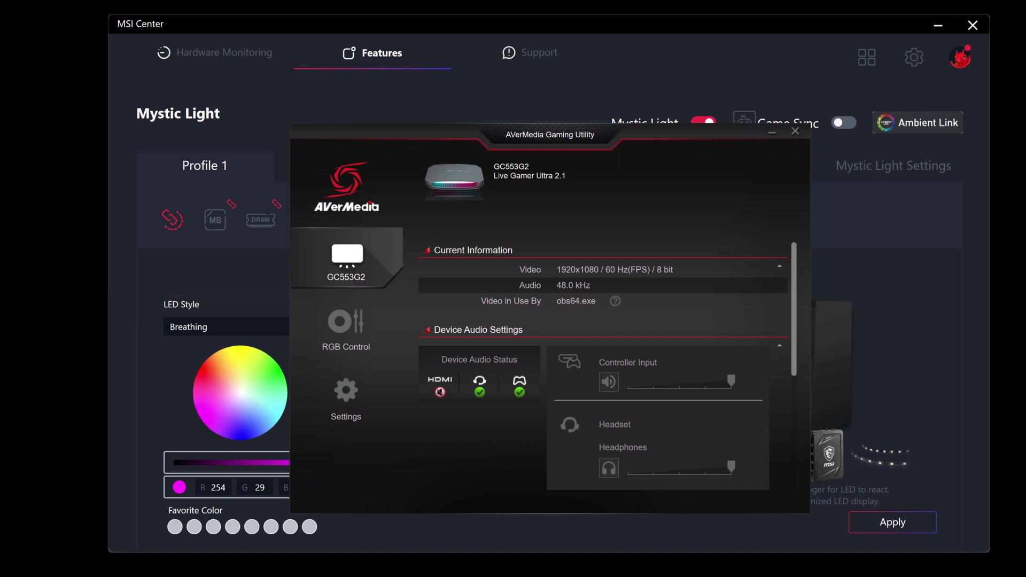
Step: Show AVerMedia RGB Control, where Lighting Control is set to third-party light control software
left_click(347, 325)
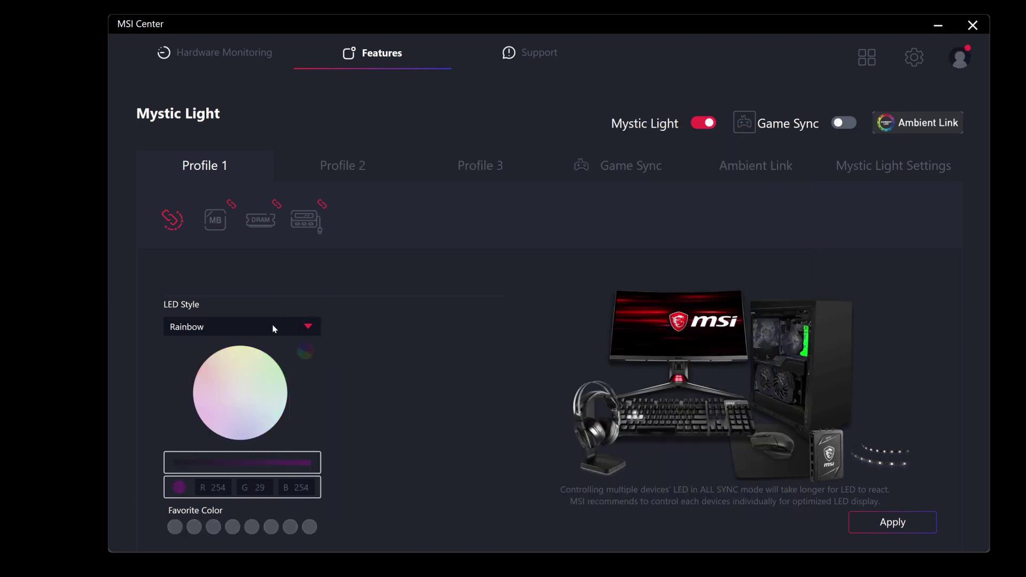
Step: Apply LED style Breathing in light green (138, 255, 133) to all synced devices
left_click(272, 329)
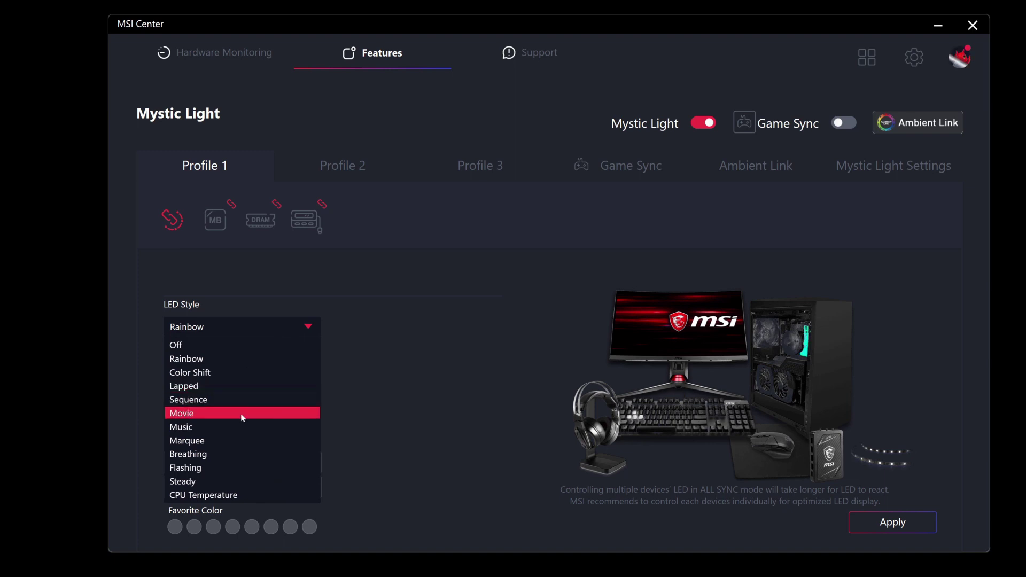
left_click(249, 454)
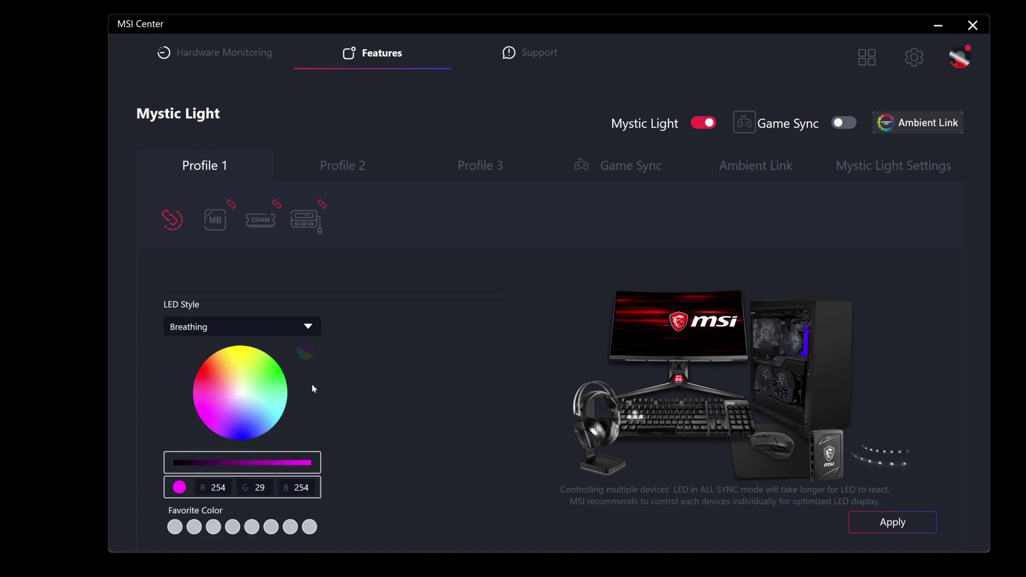
left_click(265, 395)
left_click(274, 381)
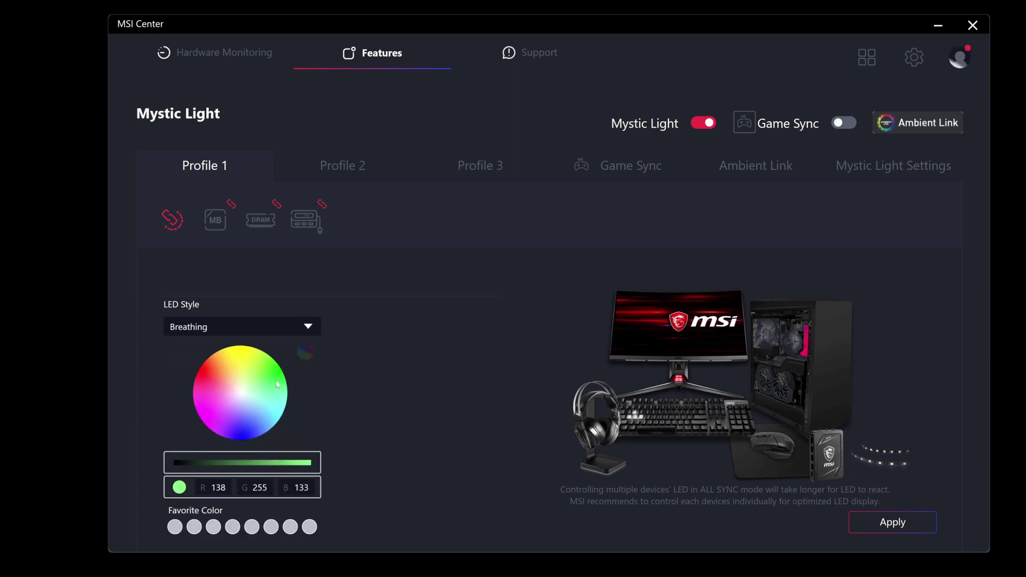
left_click(862, 522)
Step: Switch the LED style to Off, then back to Breathing, and apply it again
left_click(297, 325)
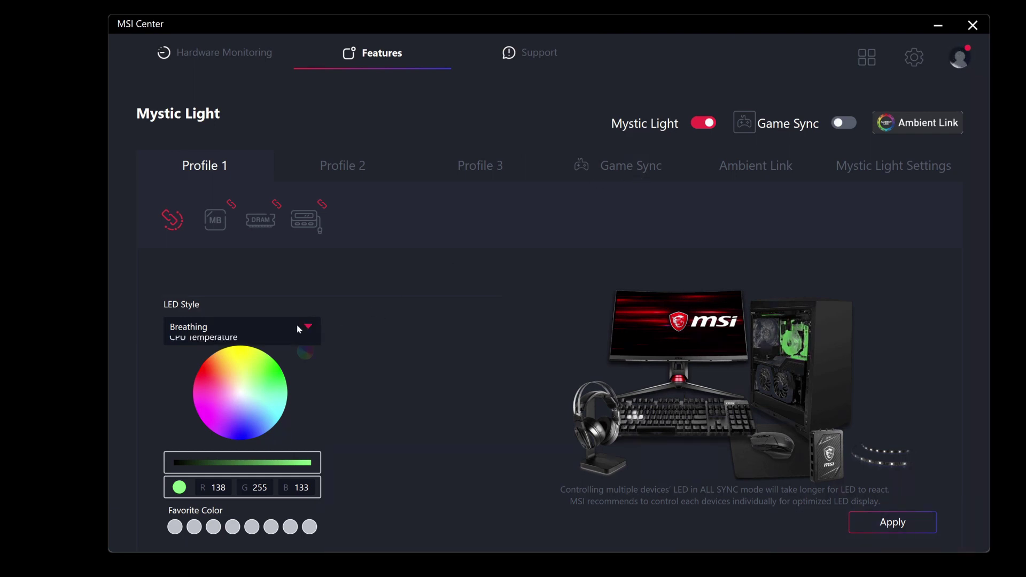
left_click(286, 344)
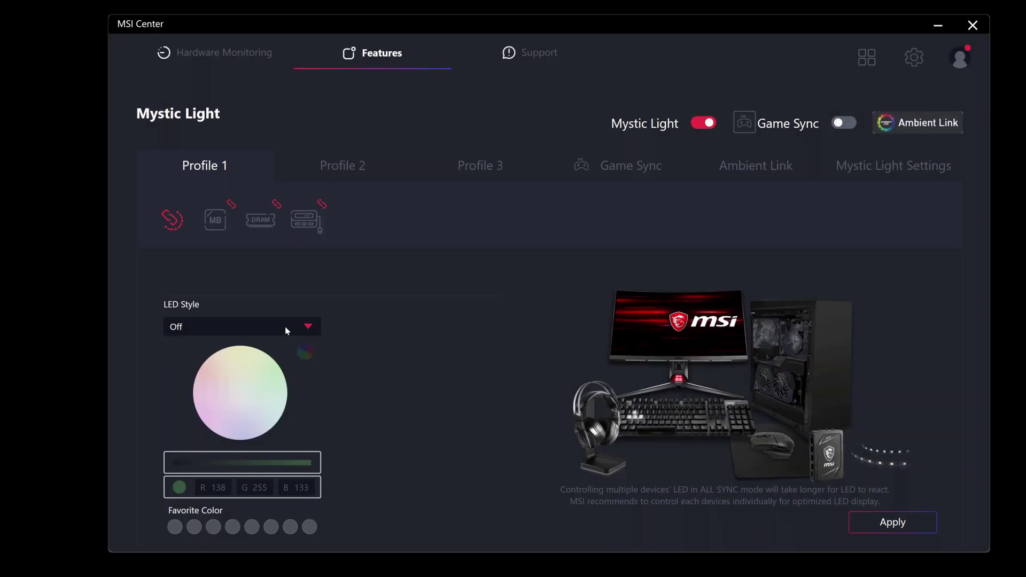
left_click(285, 326)
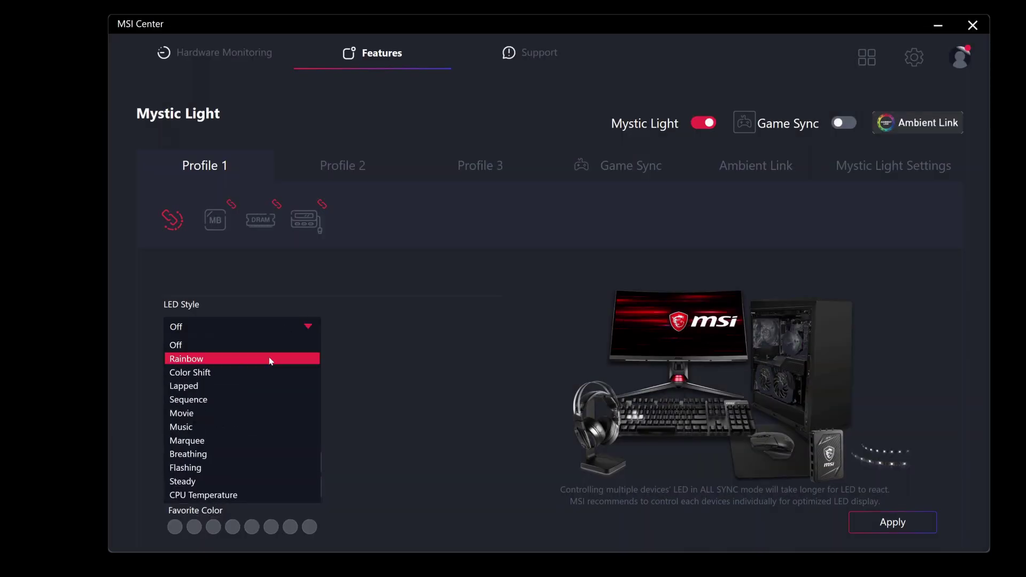
left_click(260, 452)
left_click(854, 523)
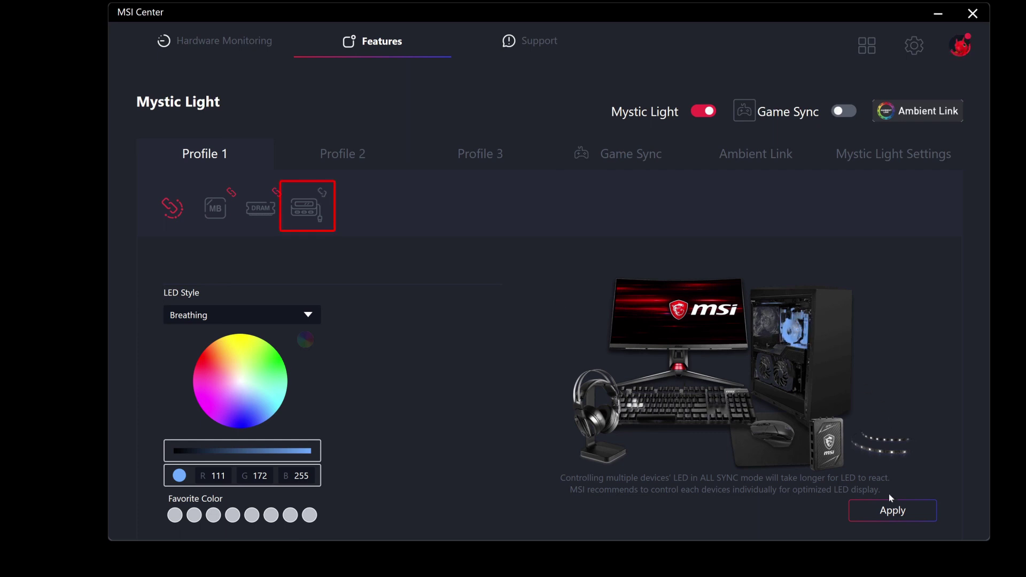
Step: Reopen AVerMedia Gaming Utility from the USB device icon and turn its Lighting Control ON
left_click(886, 511)
left_click(634, 207)
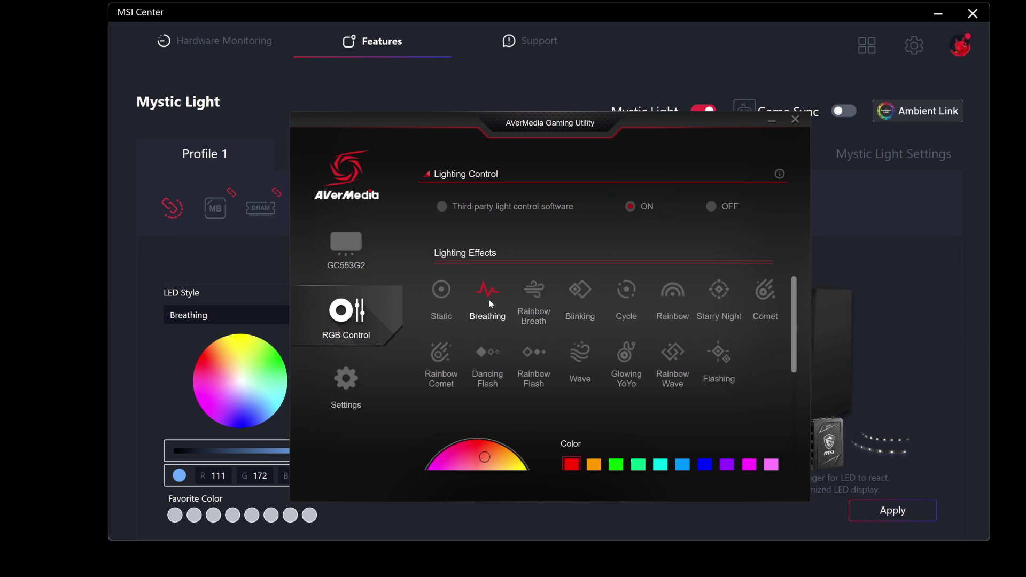
Step: Preview Rainbow Breath on the capture card, then switch back to the Breathing effect
left_click(535, 309)
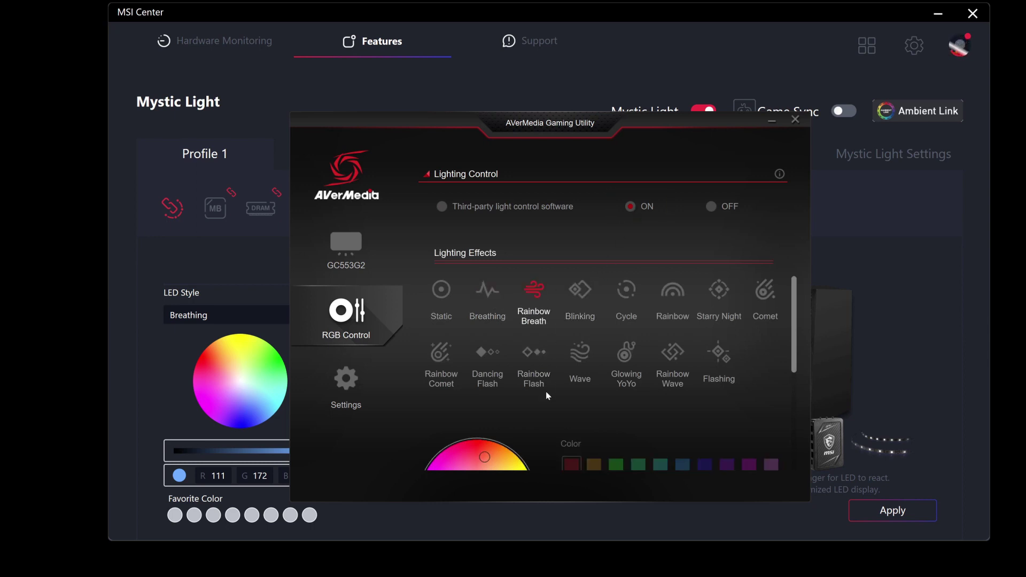
left_click(494, 313)
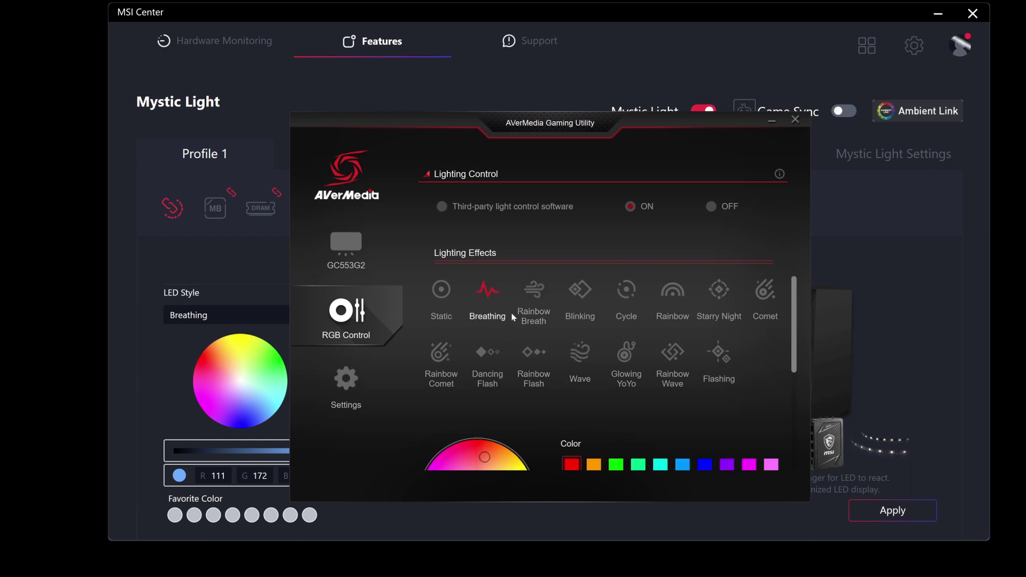
scroll(625, 418, "down", 1)
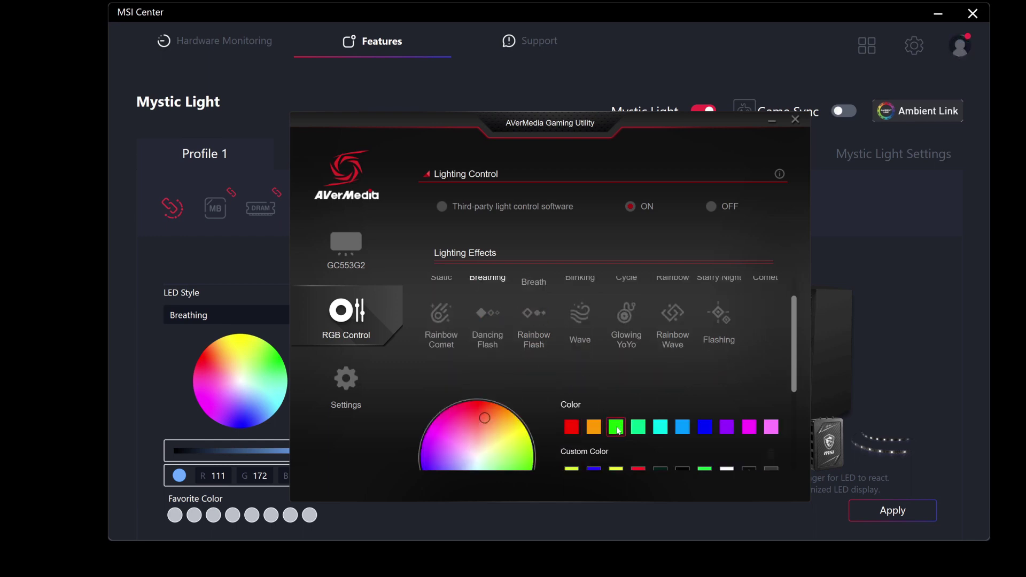
scroll(718, 375, "down", 3)
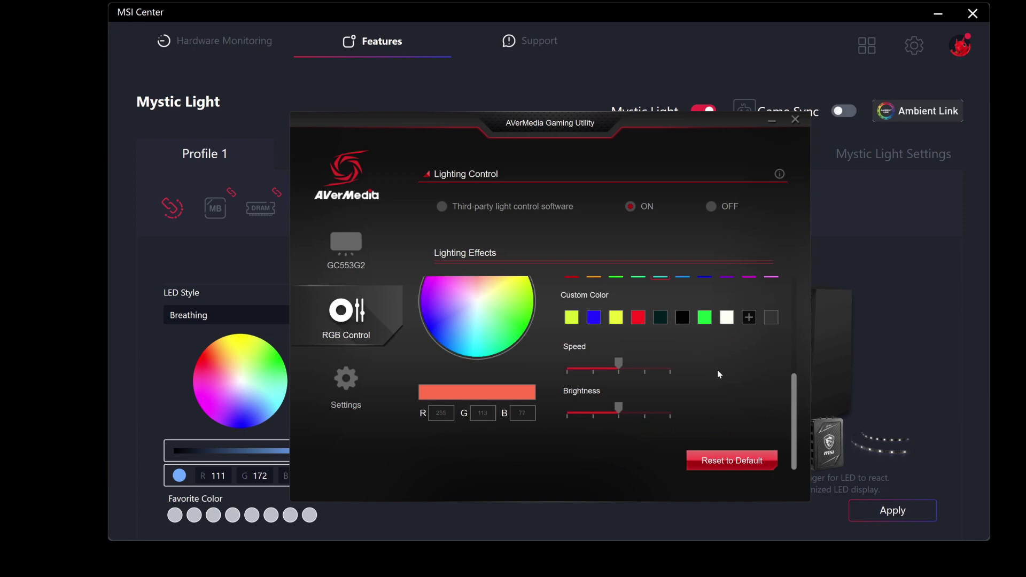